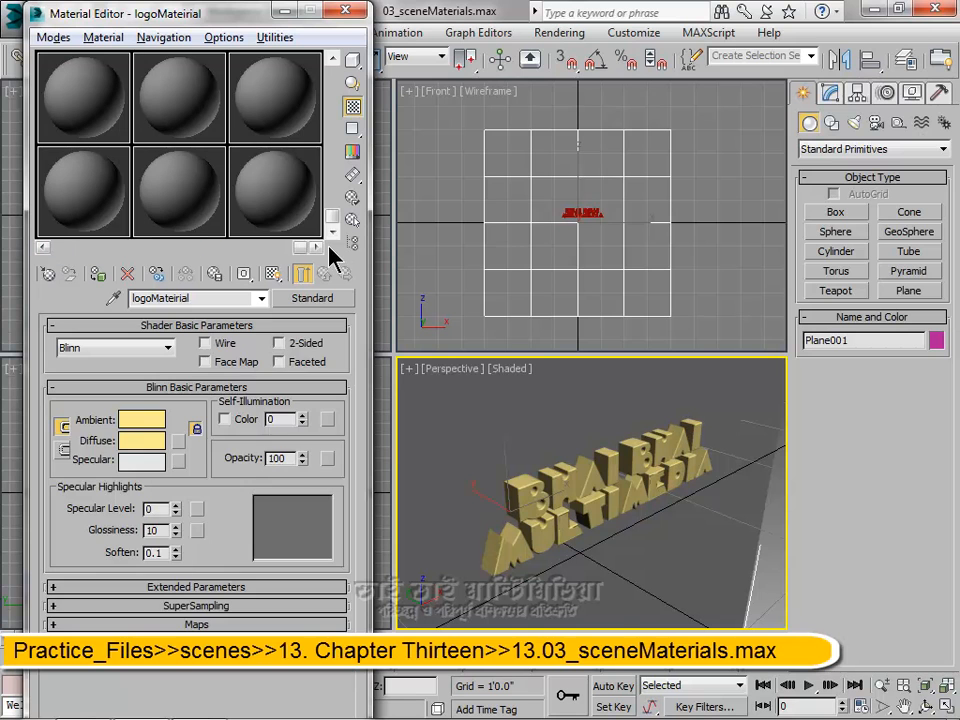
Load the scene material logoMateirial into the 09 - Default sample slot, choosing it from the Scene Materials in the Material/Map Browser.
click(266, 212)
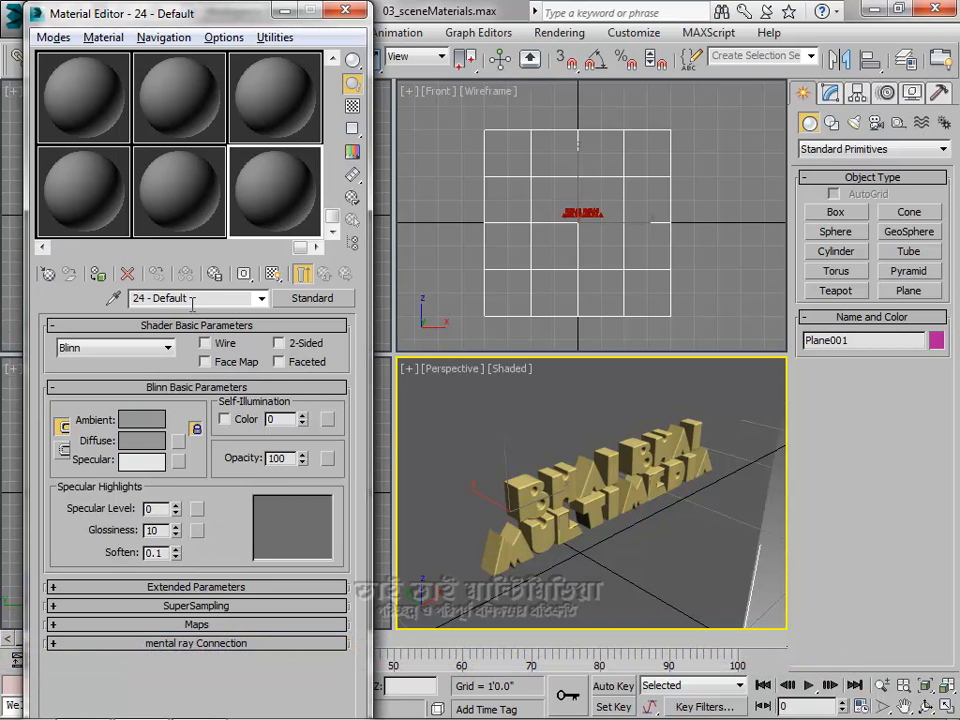
drag(332, 214, 330, 88)
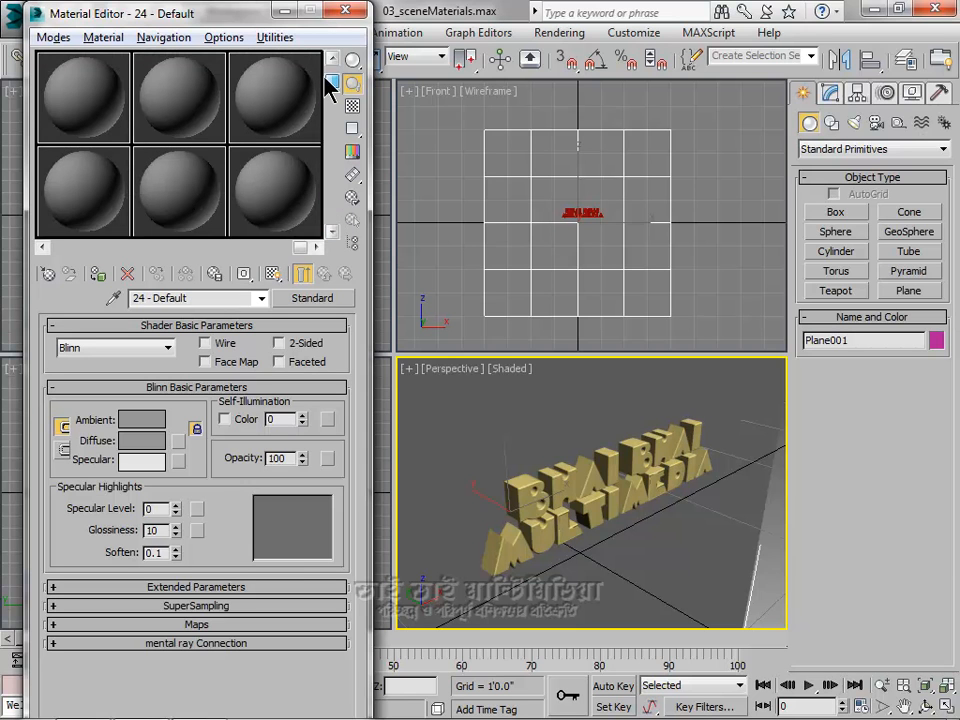
drag(304, 248, 53, 244)
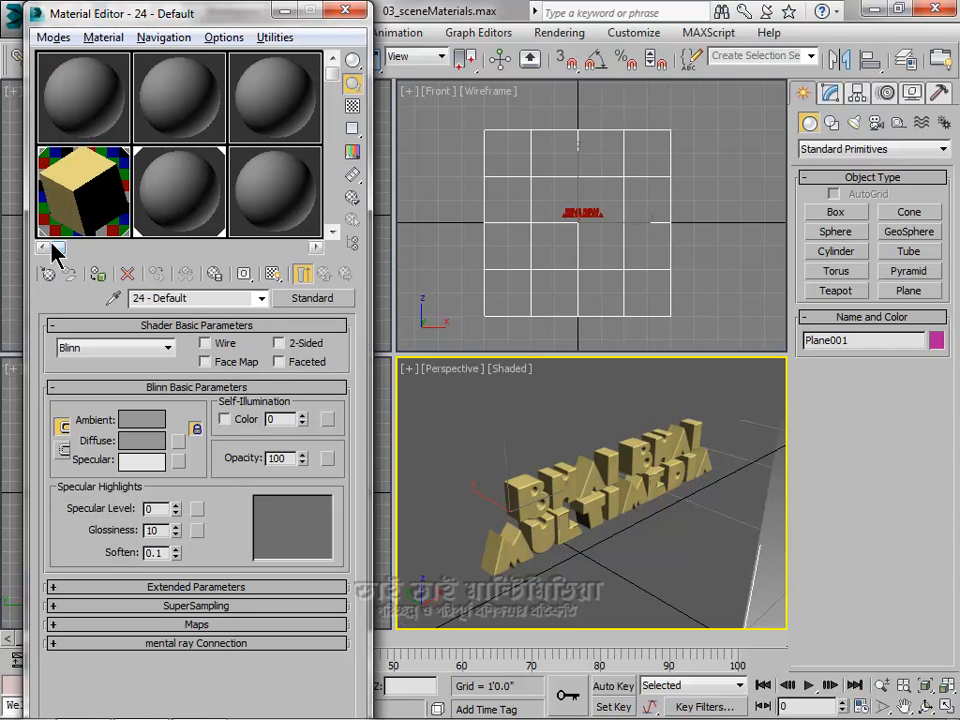
click(278, 220)
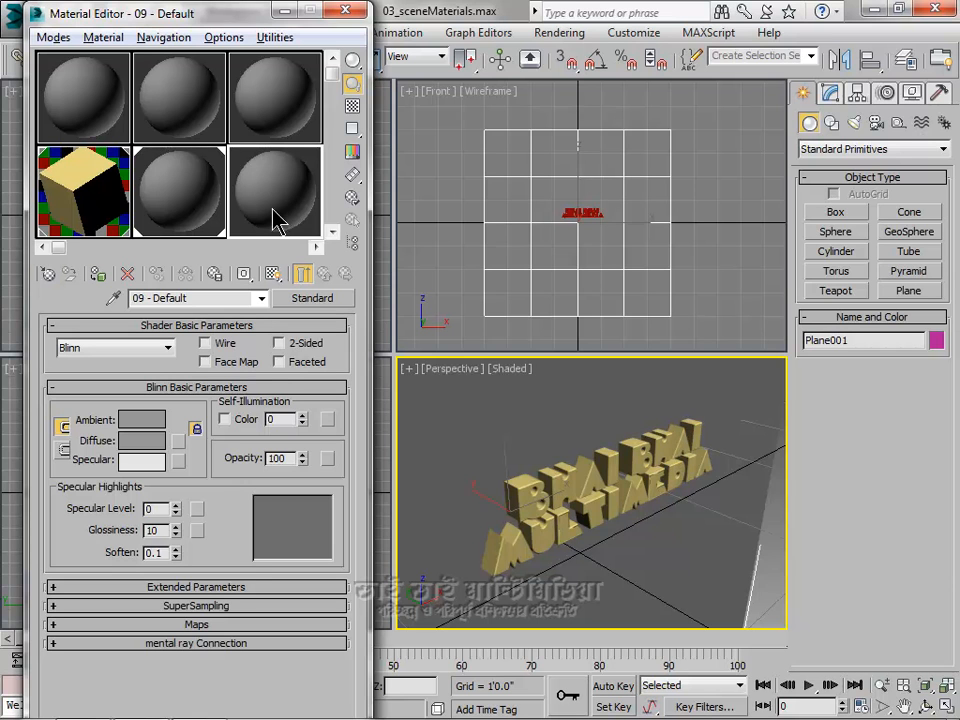
click(48, 274)
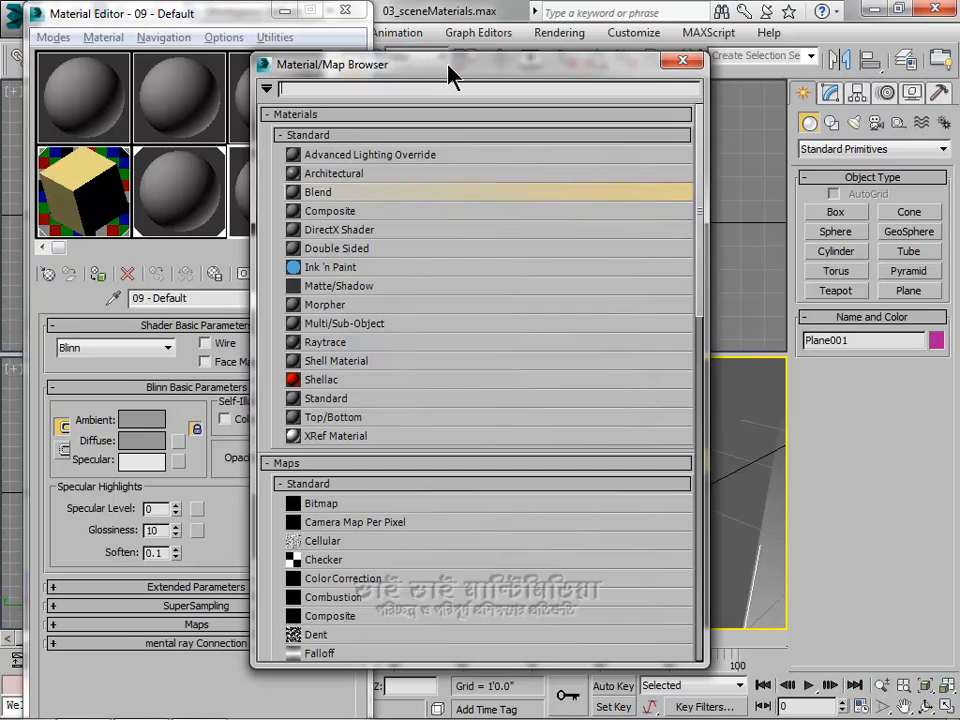
drag(450, 68, 506, 48)
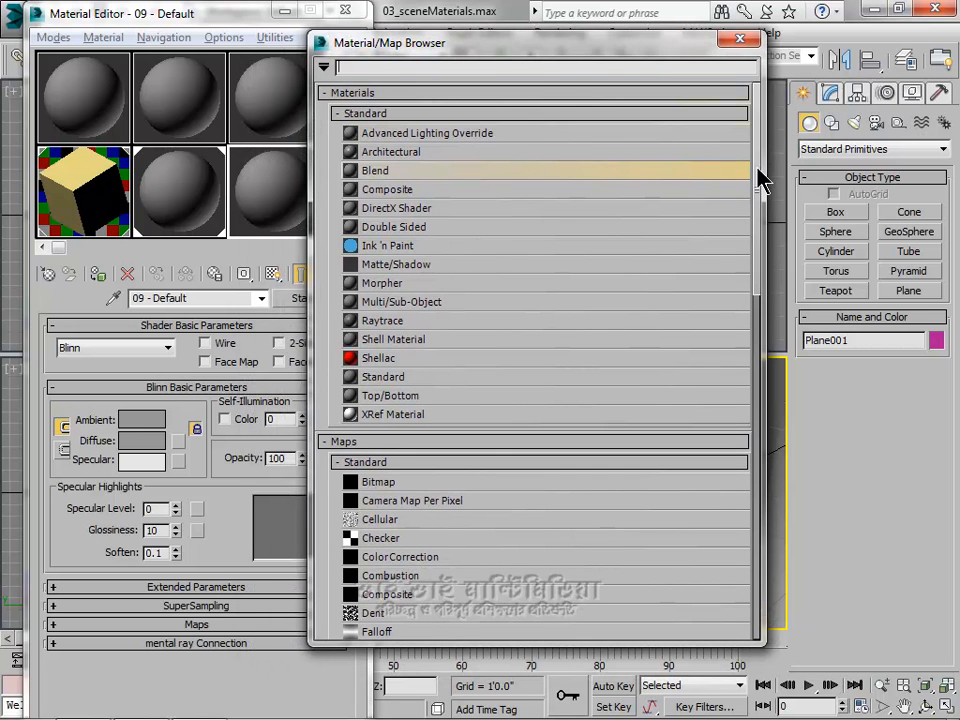
scroll(758, 240, down, 3)
drag(769, 238, 775, 565)
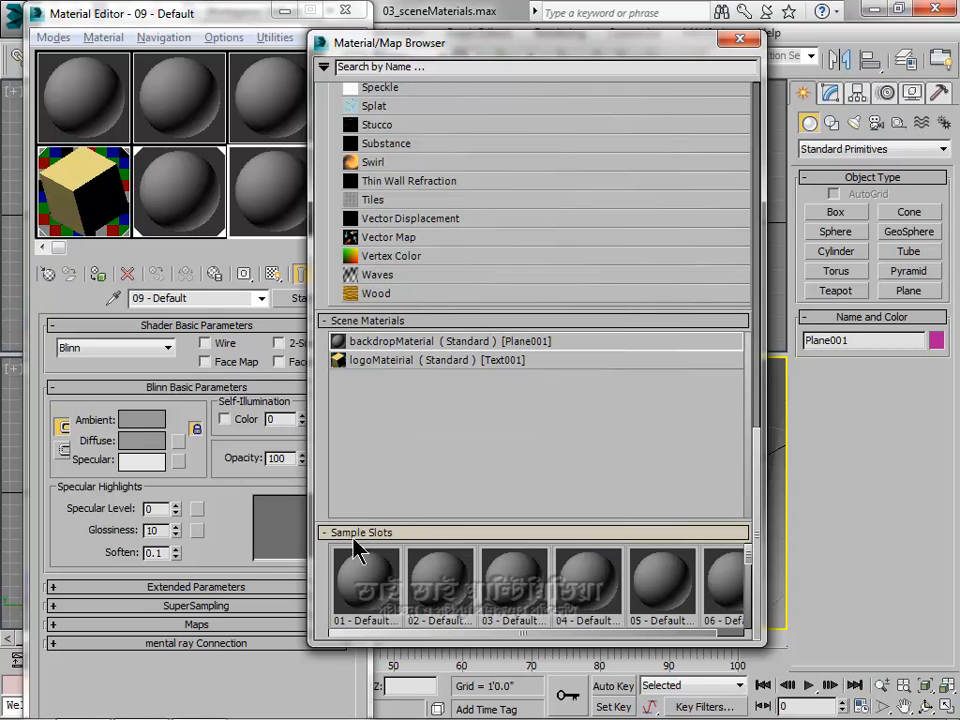
scroll(750, 617, up, 1)
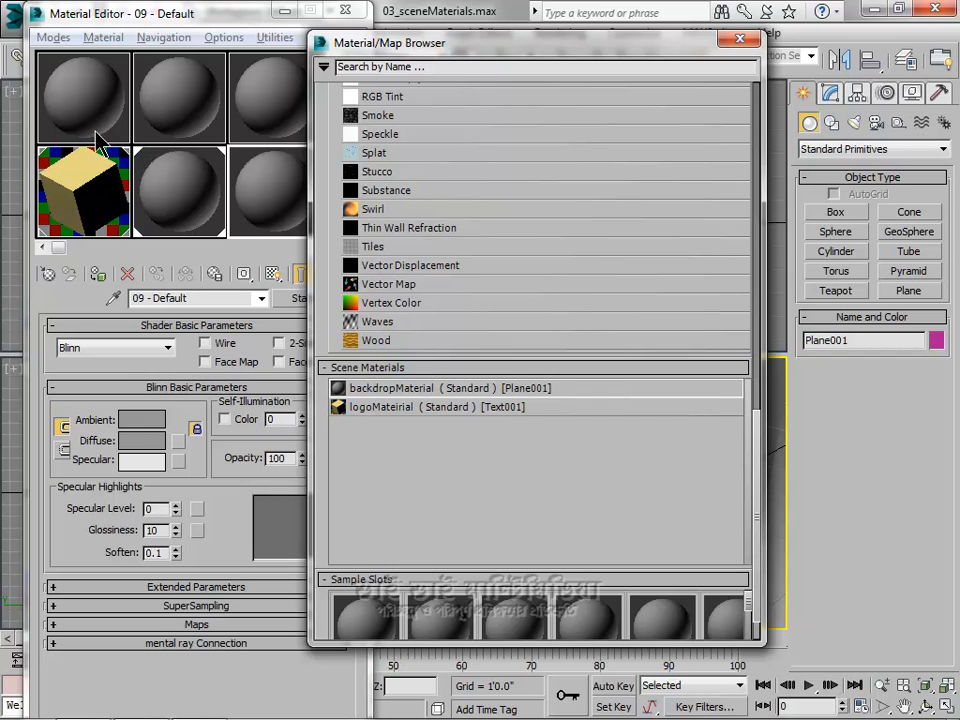
mouse_move(755, 603)
mouse_down()
mouse_move(754, 578)
mouse_move(754, 680)
mouse_move(758, 592)
mouse_up()
double_click(358, 412)
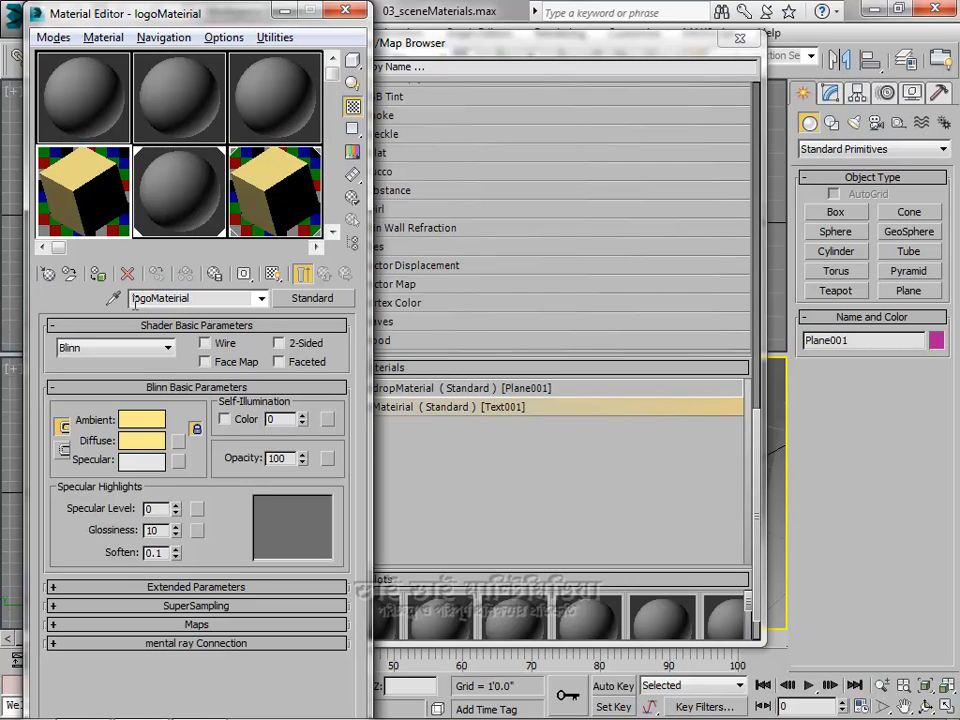
click(274, 212)
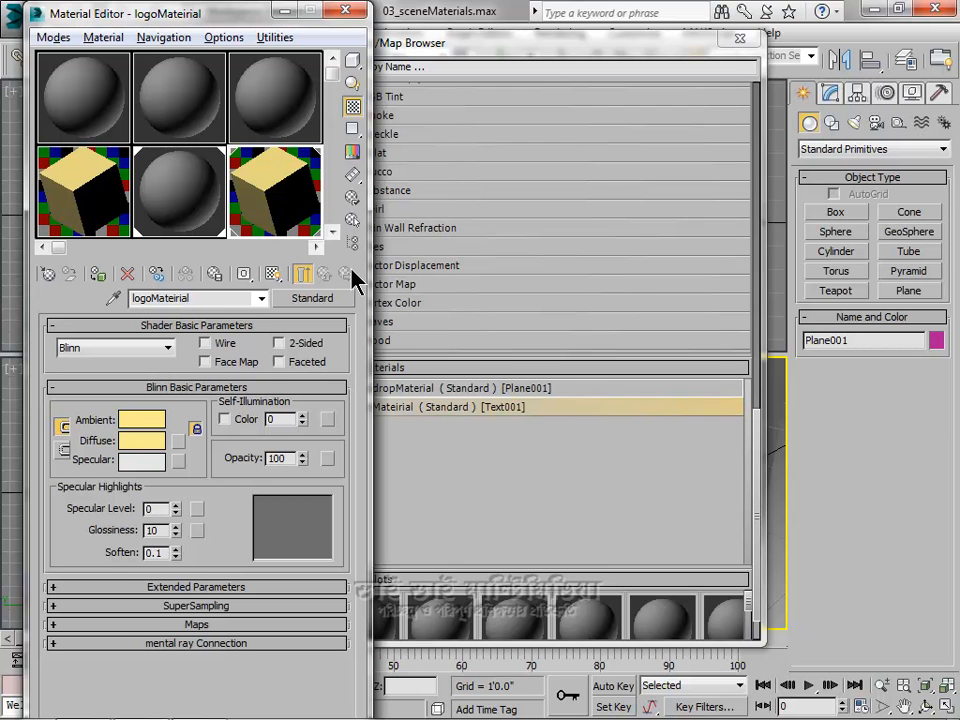
click(737, 41)
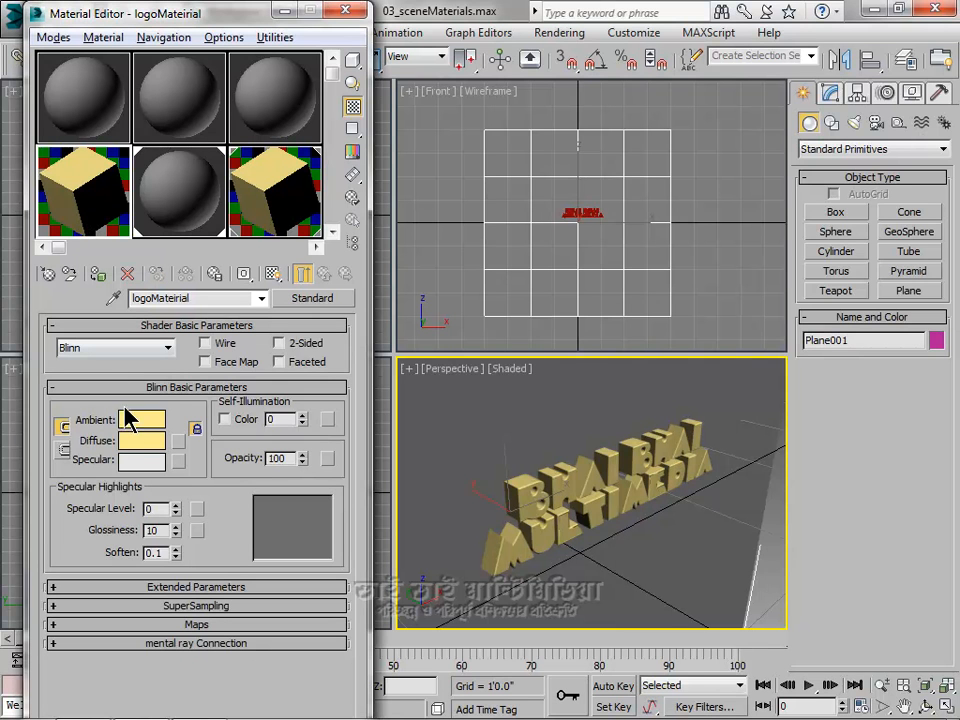
Change the diffuse color of the original logoMateirial sample to green with Red 149, Green 252, Blue 126.
click(140, 441)
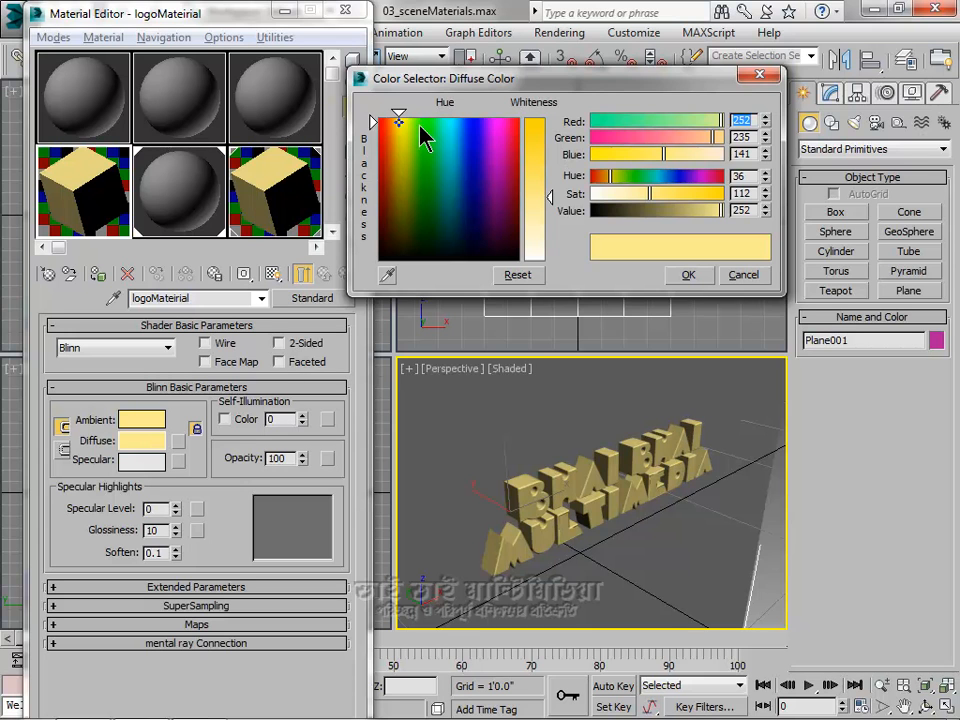
click(421, 121)
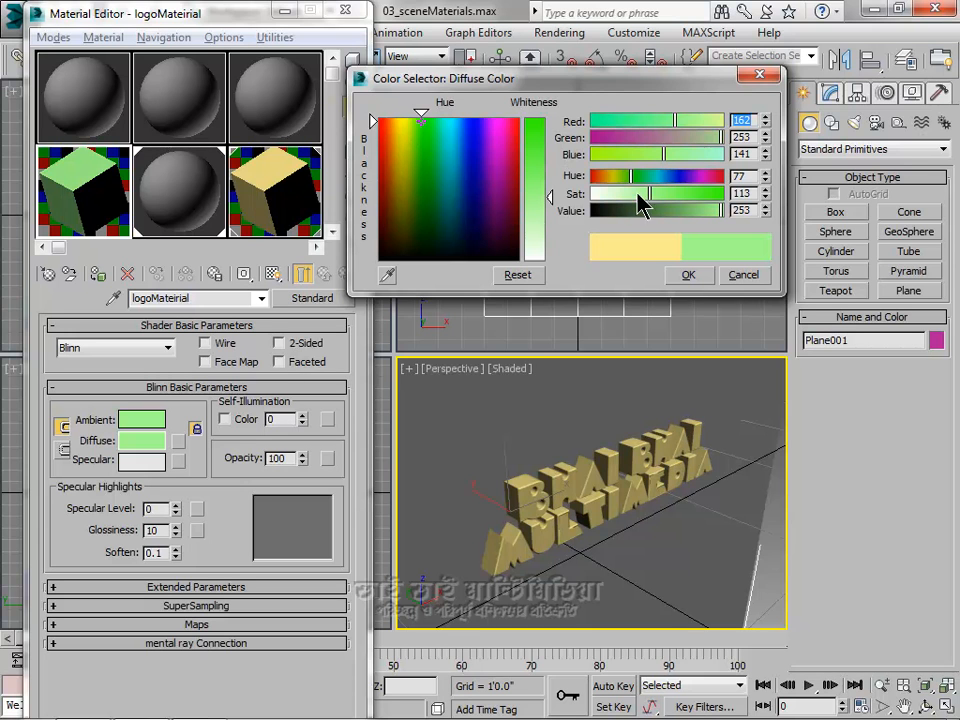
drag(549, 196, 549, 188)
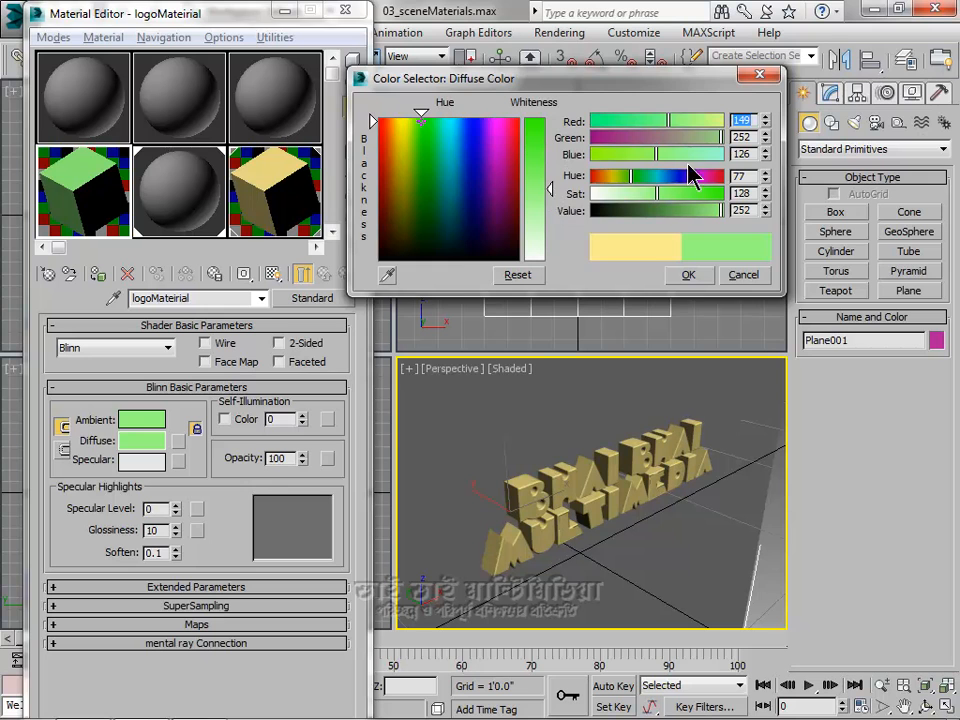
click(698, 279)
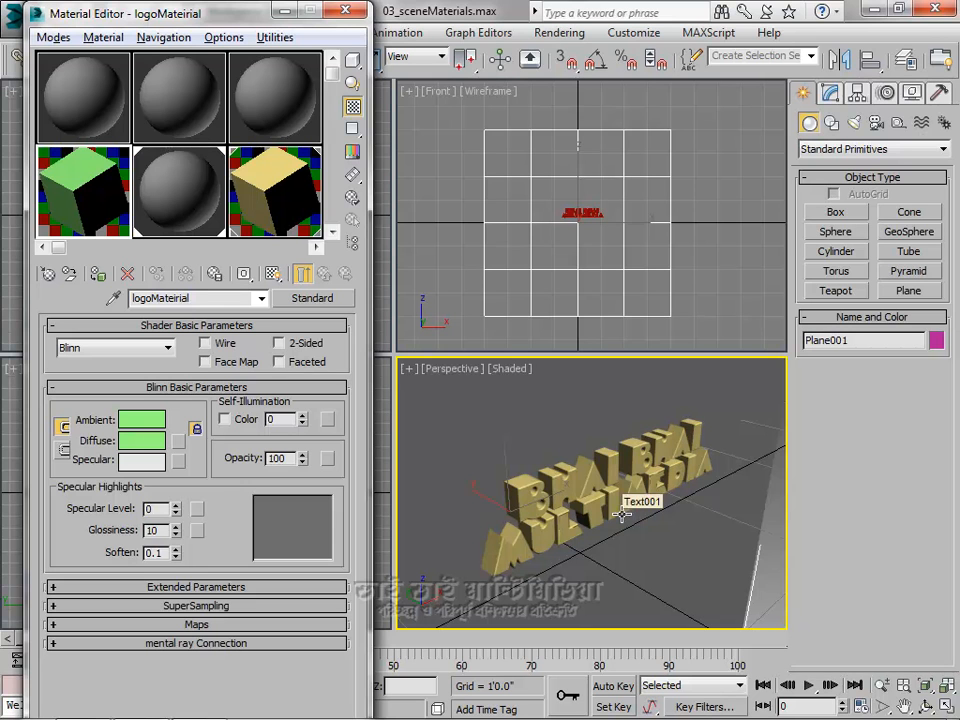
Put the green logoMateirial version to the scene on the 3D text, and put the yellow version back in its place.
click(298, 190)
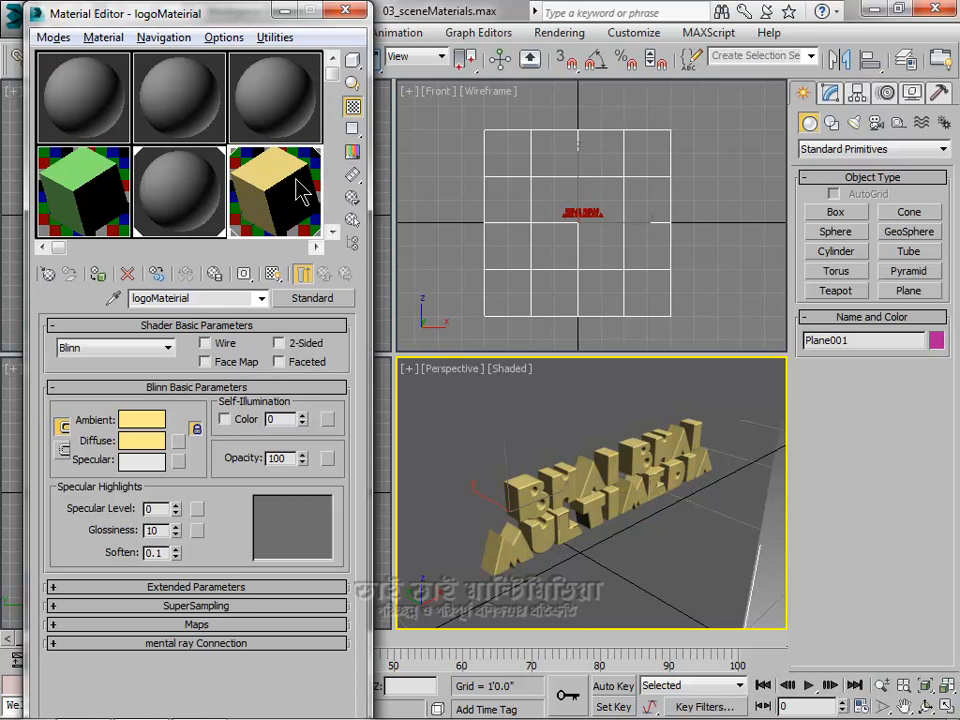
click(45, 189)
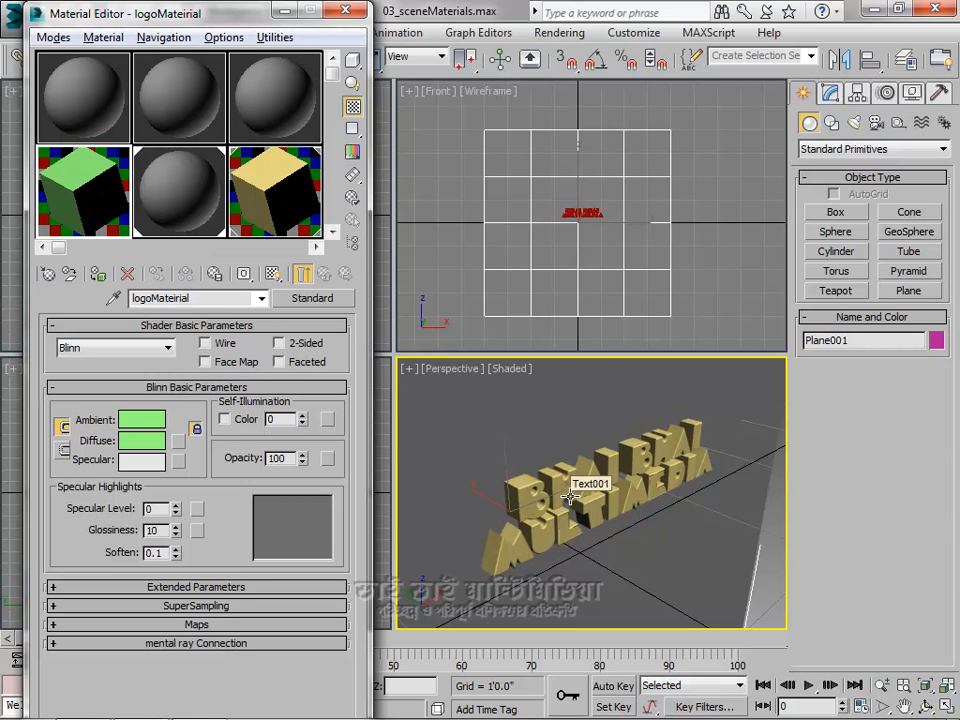
click(275, 190)
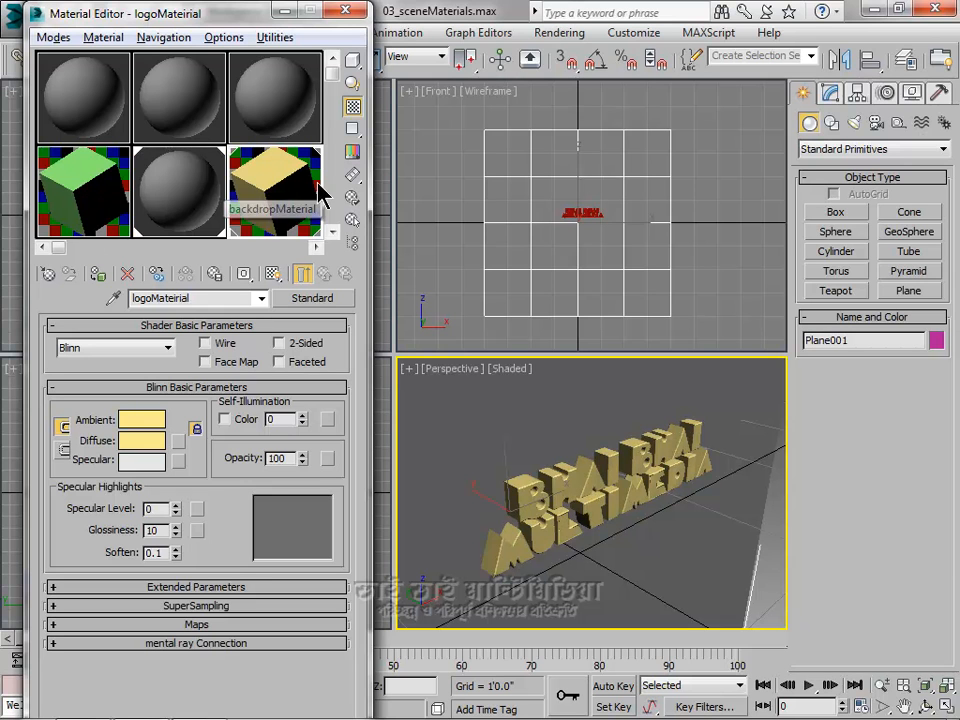
click(92, 205)
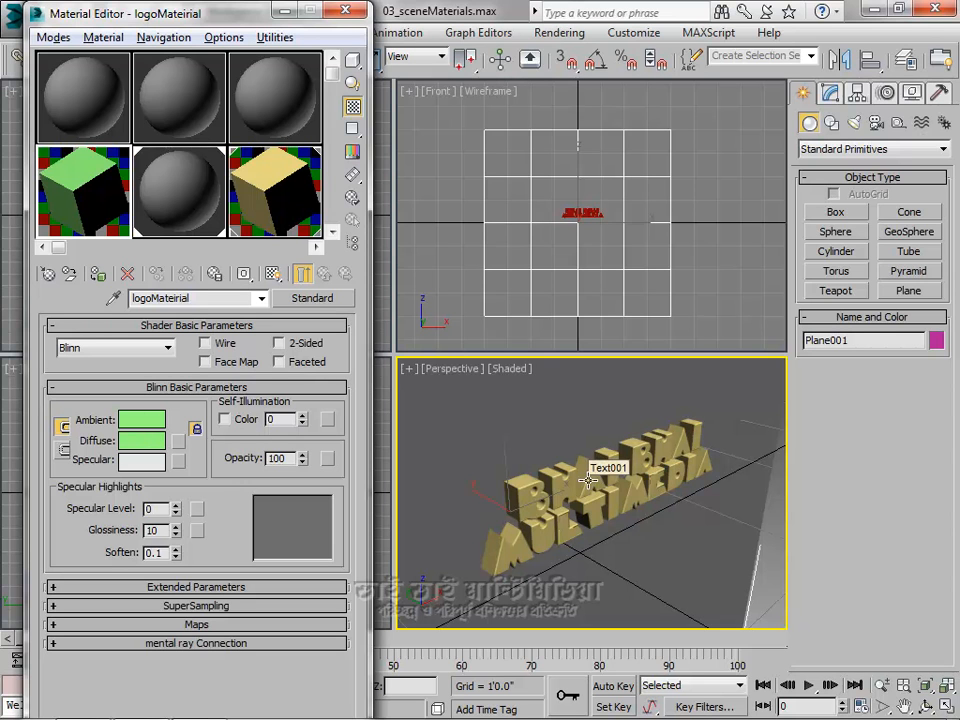
click(69, 275)
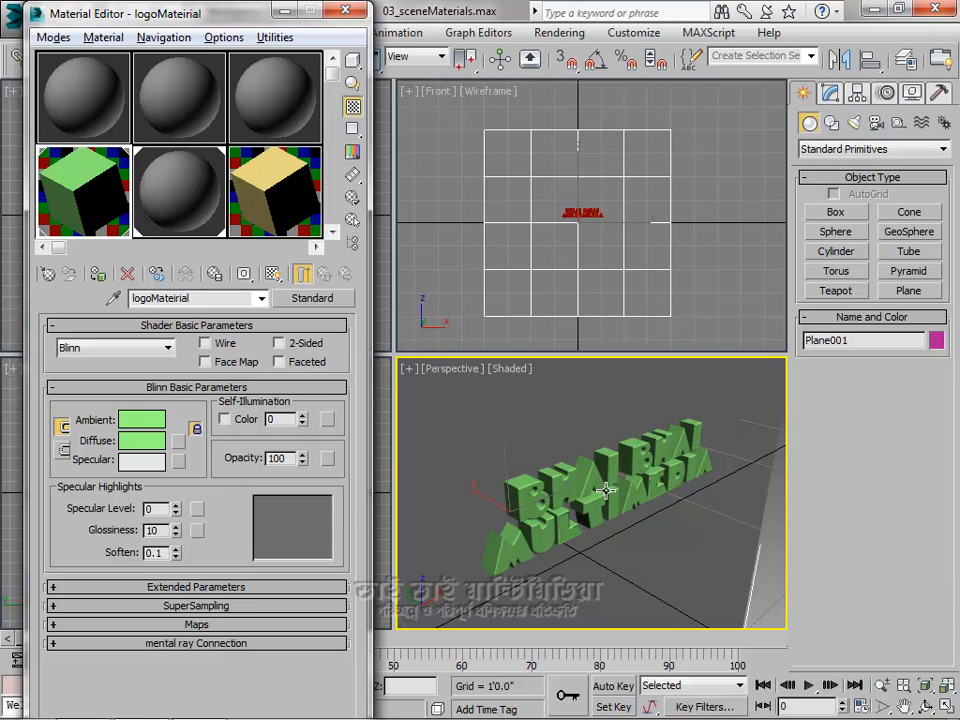
click(300, 208)
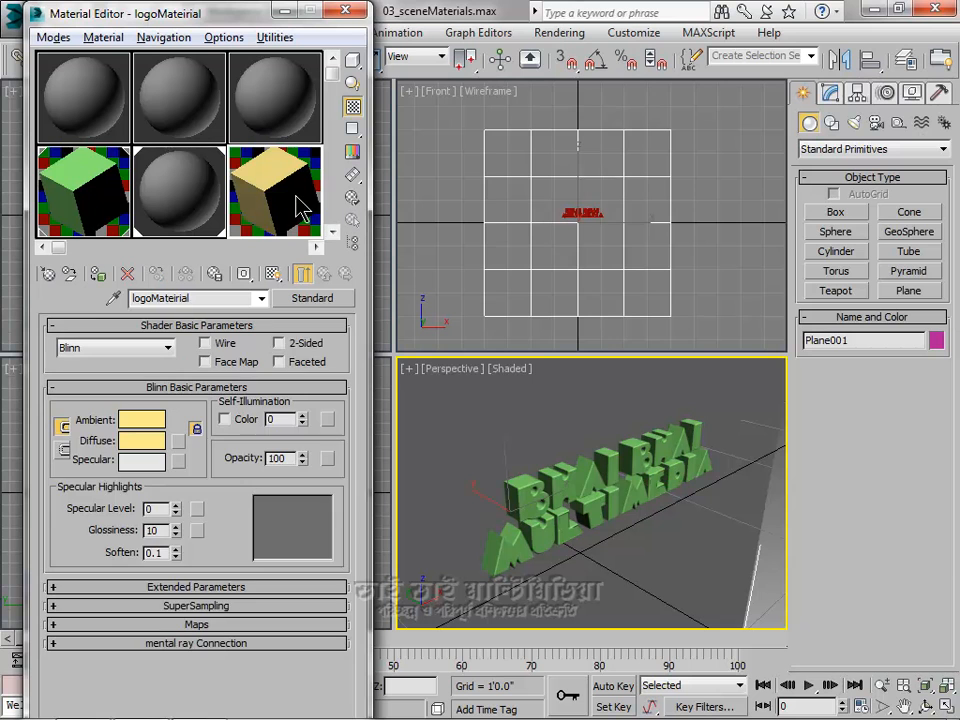
click(95, 273)
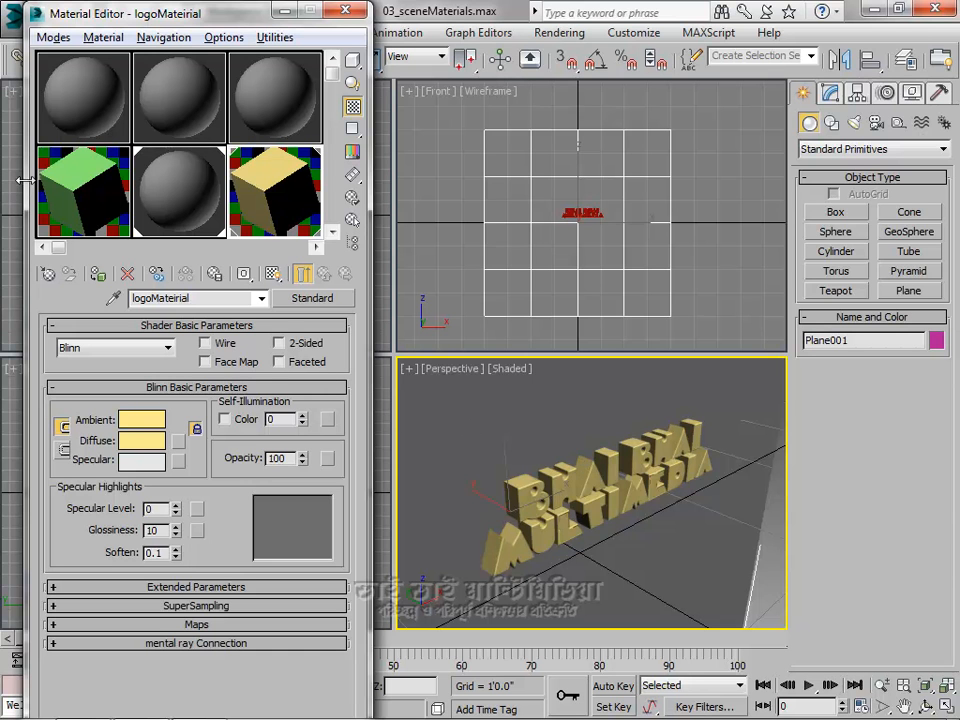
Replace the yellow logoMateirial in its sample slot with a new Standard material from the Material/Map Browser.
click(48, 273)
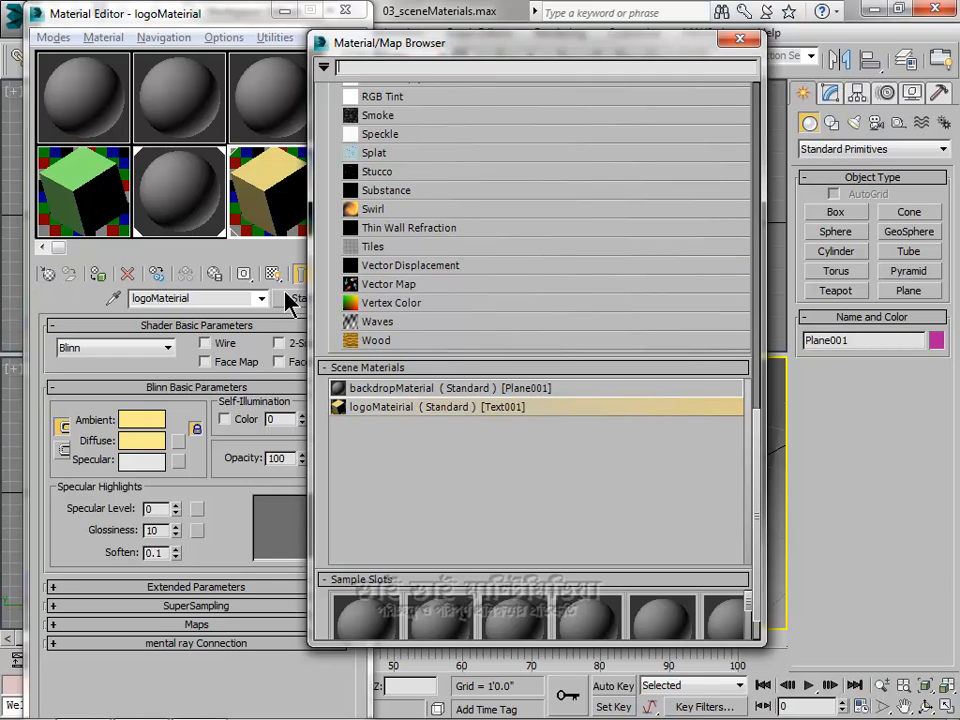
click(757, 391)
drag(755, 339, 754, 199)
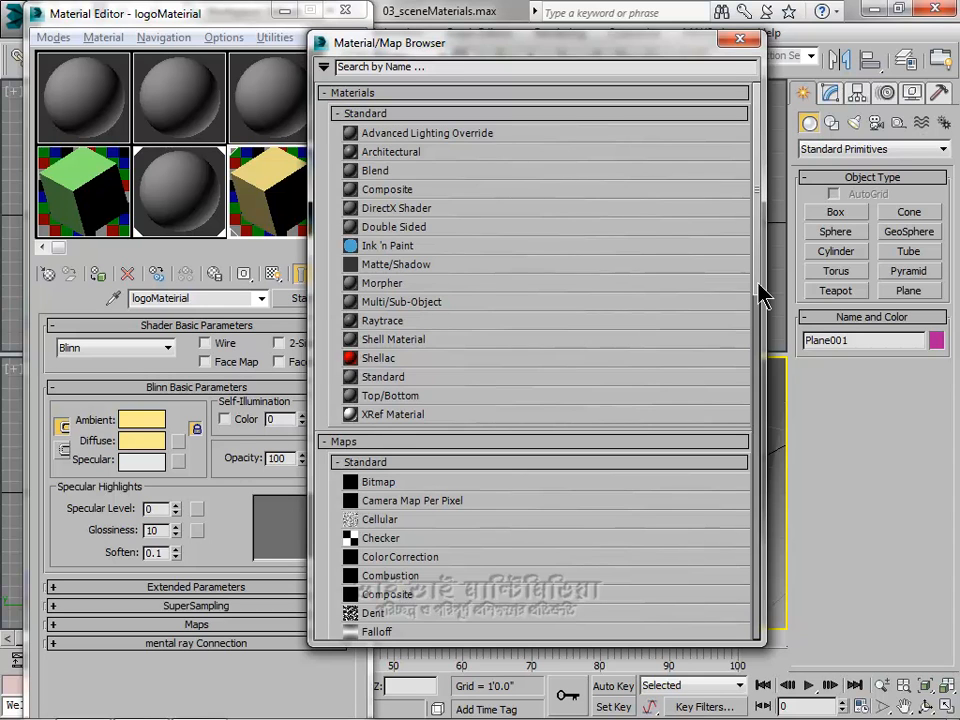
double_click(362, 379)
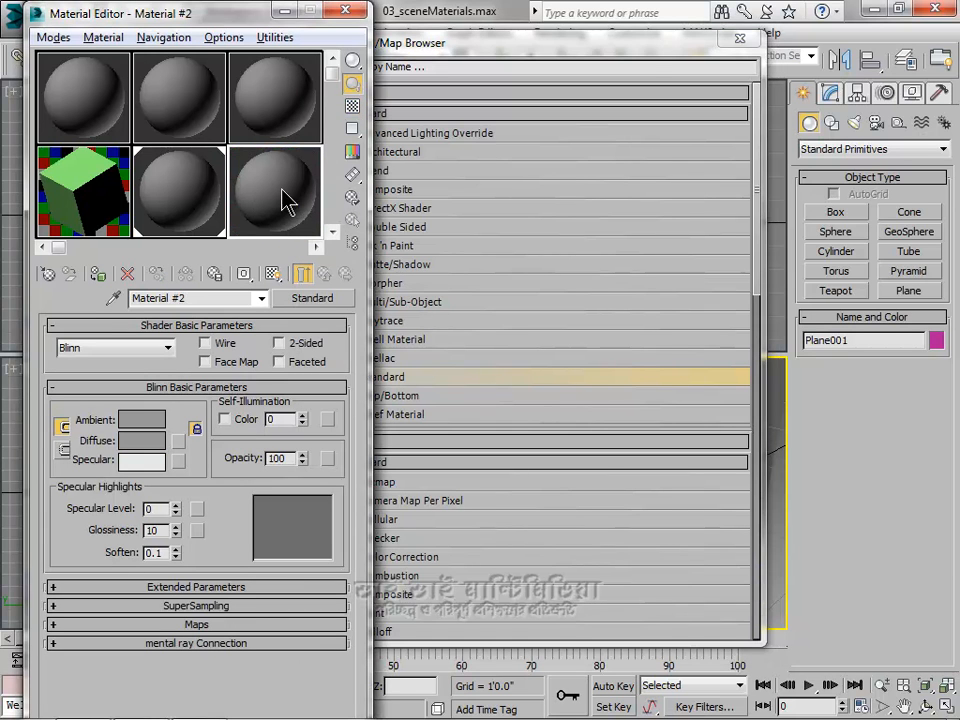
click(737, 39)
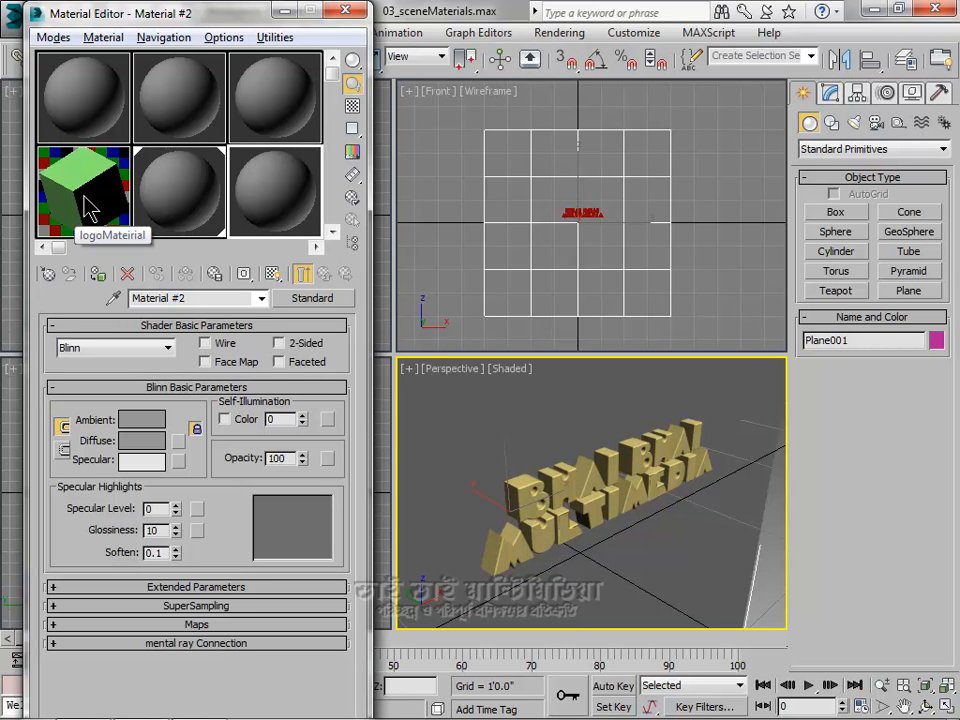
Pick the yellow logo material from the 3D text into the Material #2 sample slot with the material eyedropper.
drag(84, 205, 666, 436)
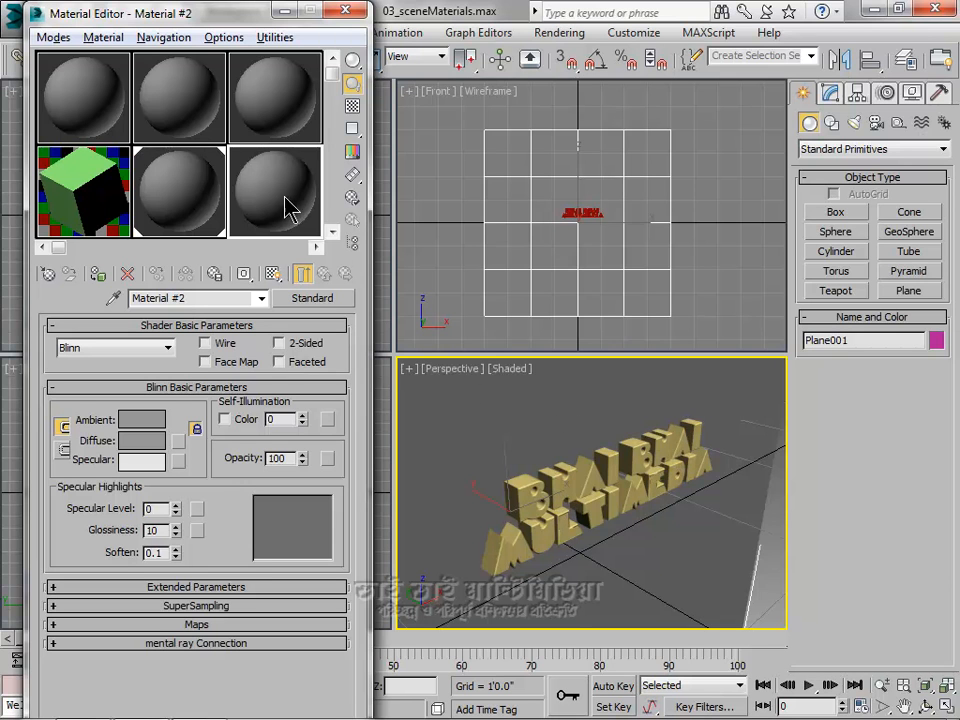
click(93, 206)
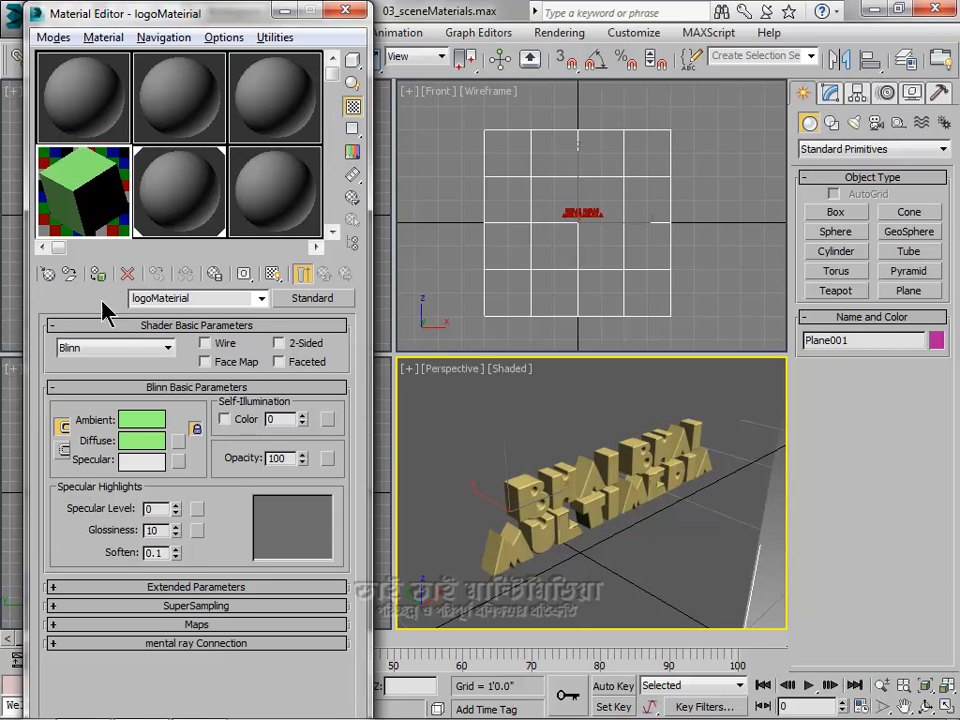
click(236, 175)
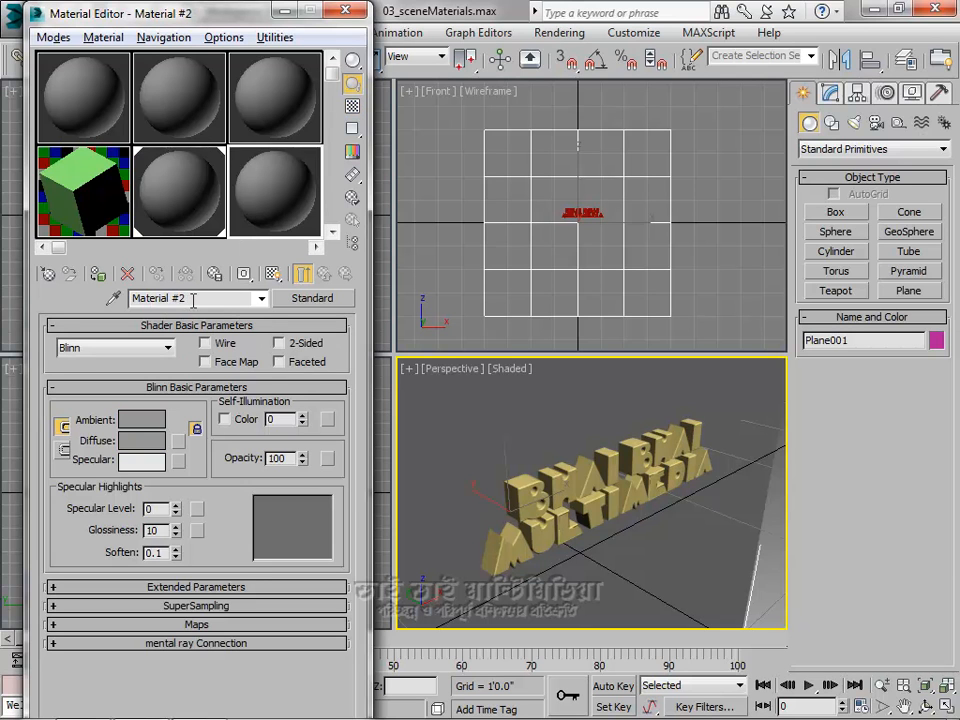
click(75, 215)
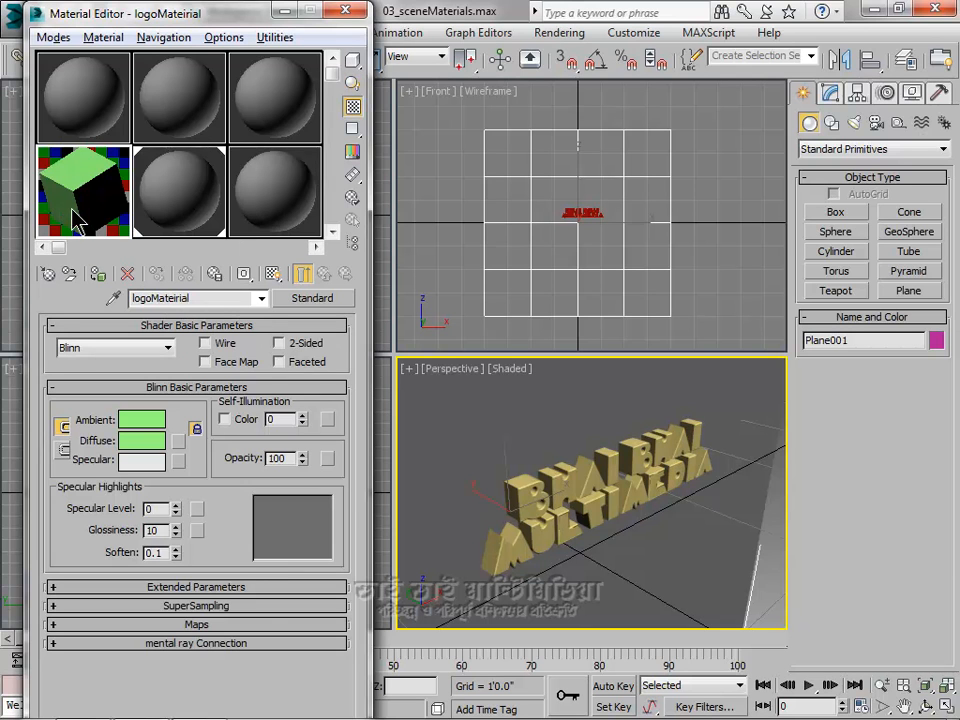
click(264, 203)
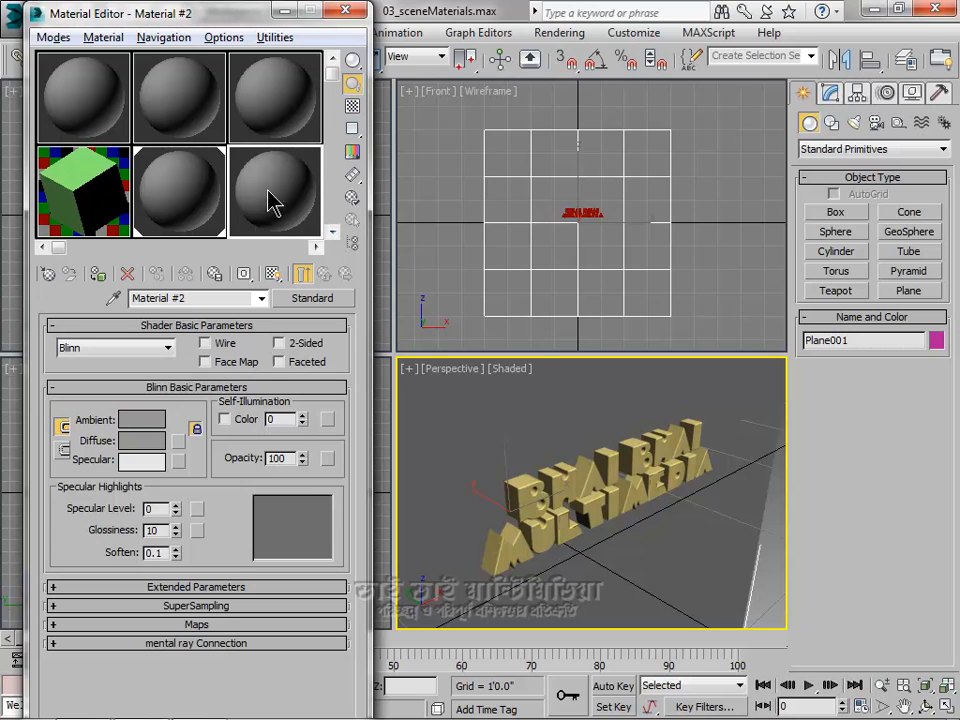
click(116, 300)
click(570, 487)
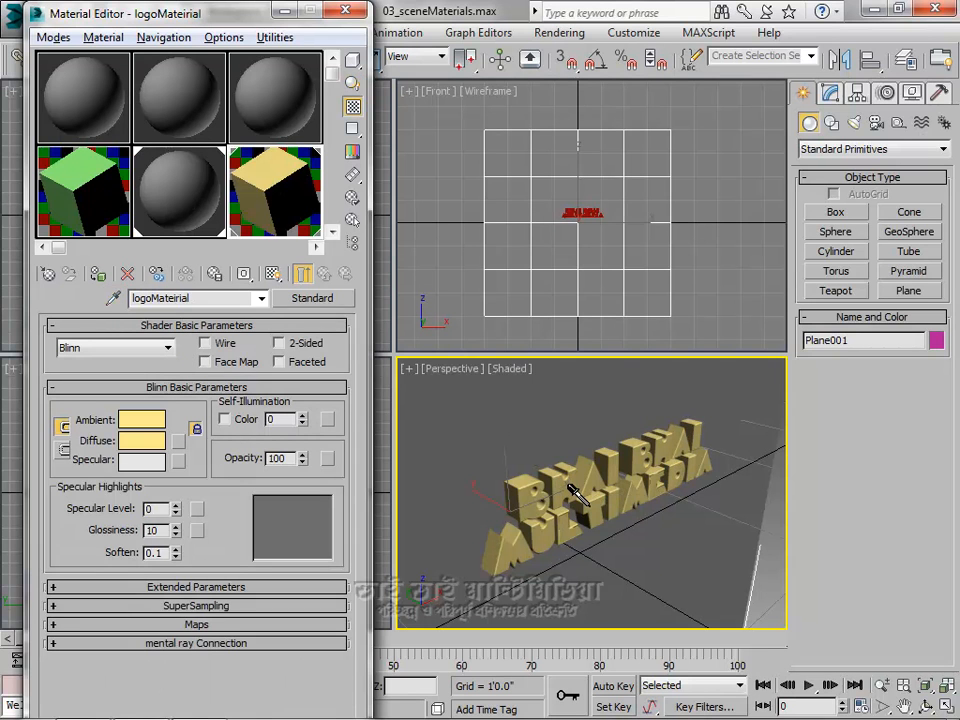